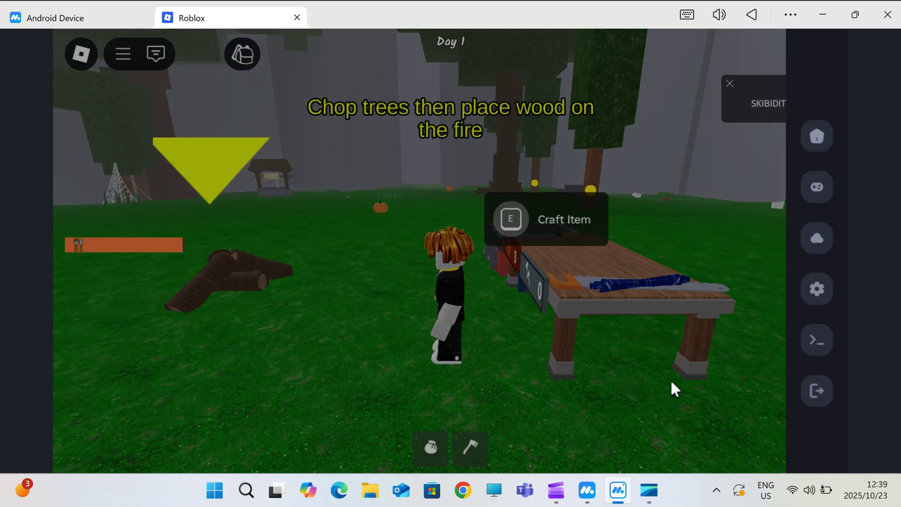
# Run the saved "farm diamonds" script from the executor's script list and close the executor overlay
pyautogui.click(816, 138)
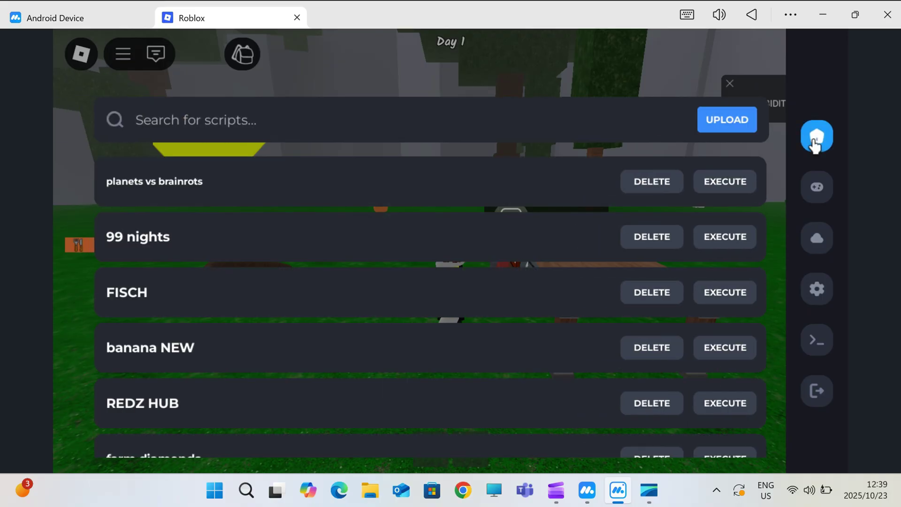
pyautogui.scroll(-4, 702, 294)
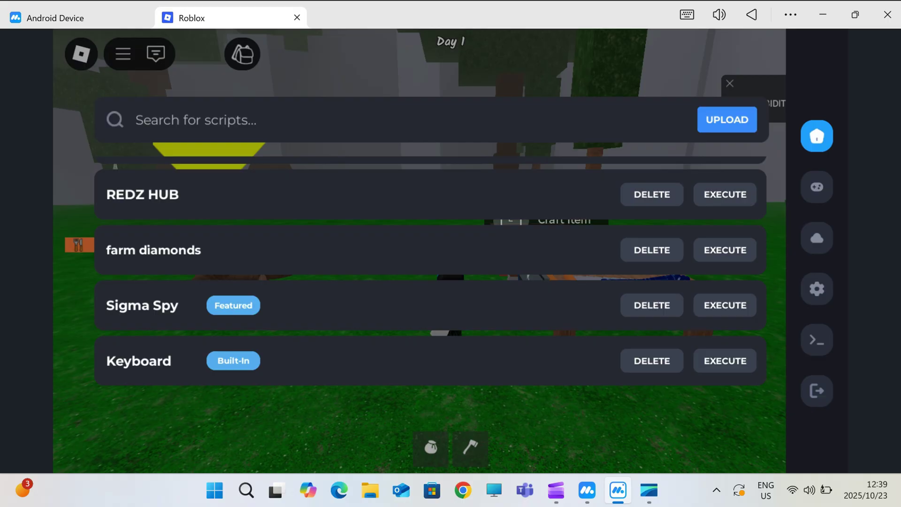
pyautogui.click(816, 392)
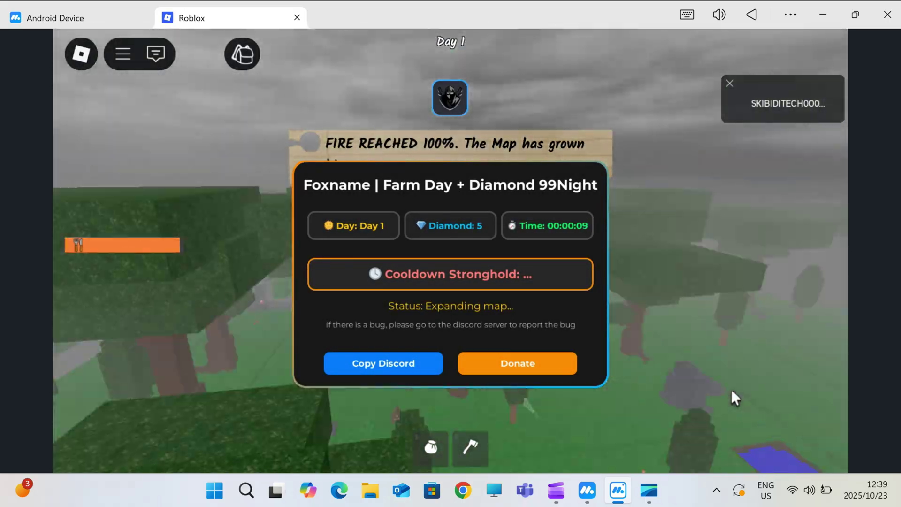
# Reopen the executor and look through its script editor, ScriptBlox search, settings and console pages, then close it
pyautogui.click(450, 97)
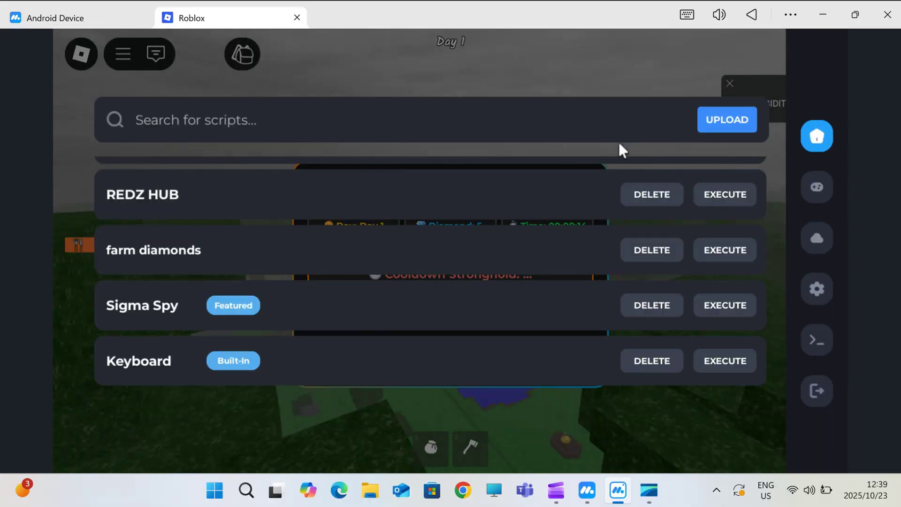
pyautogui.click(816, 187)
pyautogui.click(817, 238)
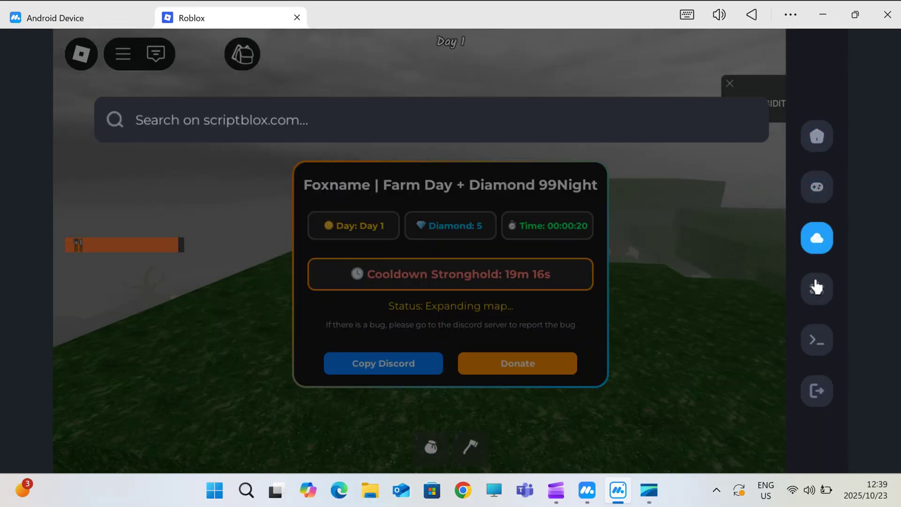
pyautogui.click(816, 287)
pyautogui.scroll(-10, 619, 265)
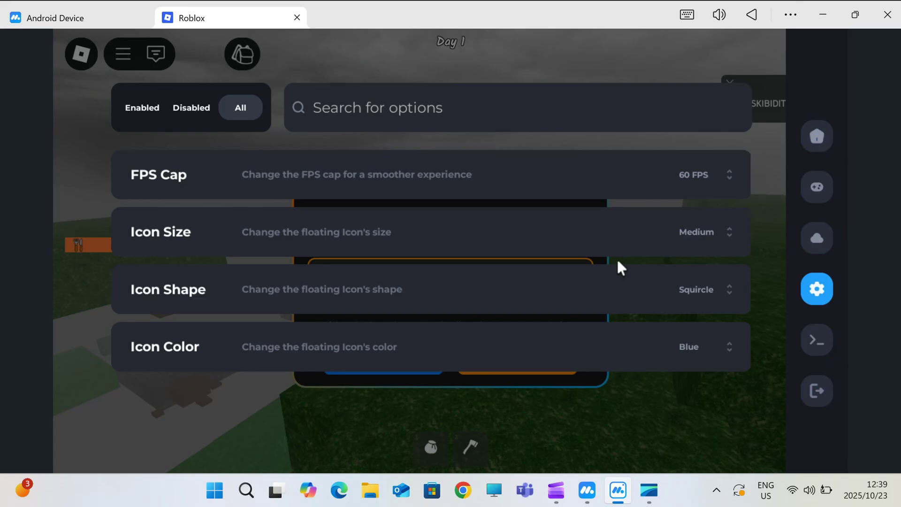
pyautogui.scroll(-5, 621, 268)
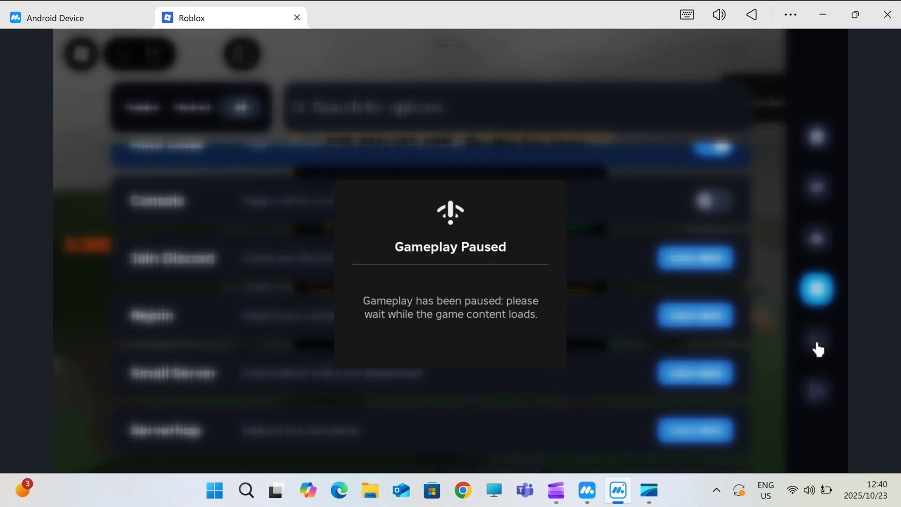
pyautogui.click(816, 352)
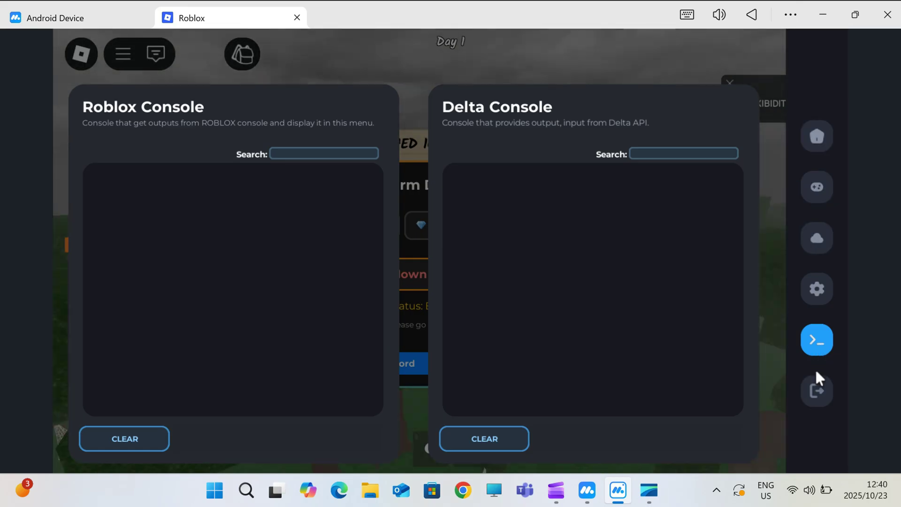
pyautogui.click(816, 140)
pyautogui.click(818, 392)
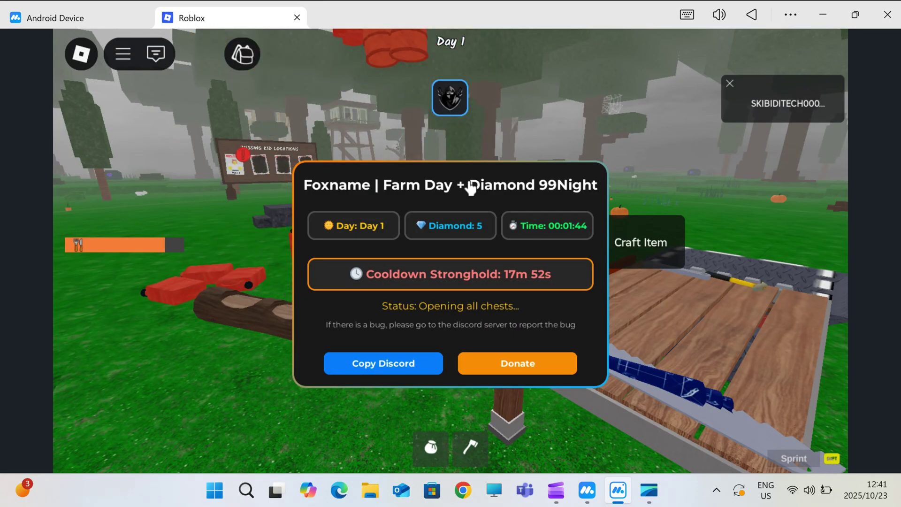
# Move the Foxname farm window away from the character so the game view is clear
pyautogui.moveTo(471, 187); pyautogui.dragTo(692, 177)
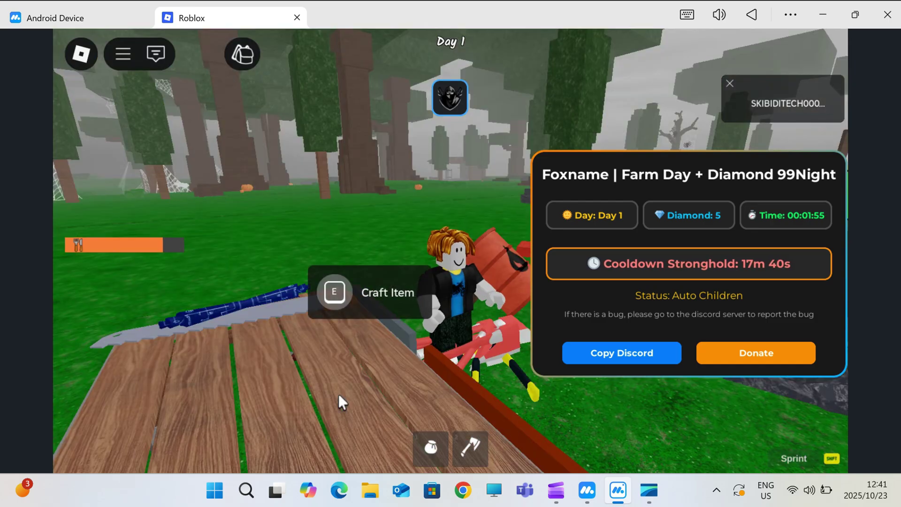
pyautogui.moveTo(638, 164); pyautogui.dragTo(680, 59)
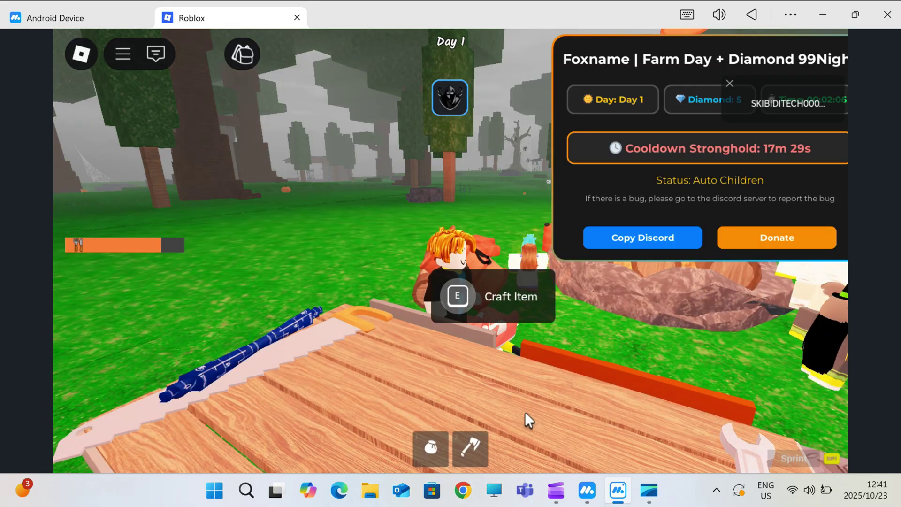
pyautogui.moveTo(657, 40); pyautogui.dragTo(656, 217)
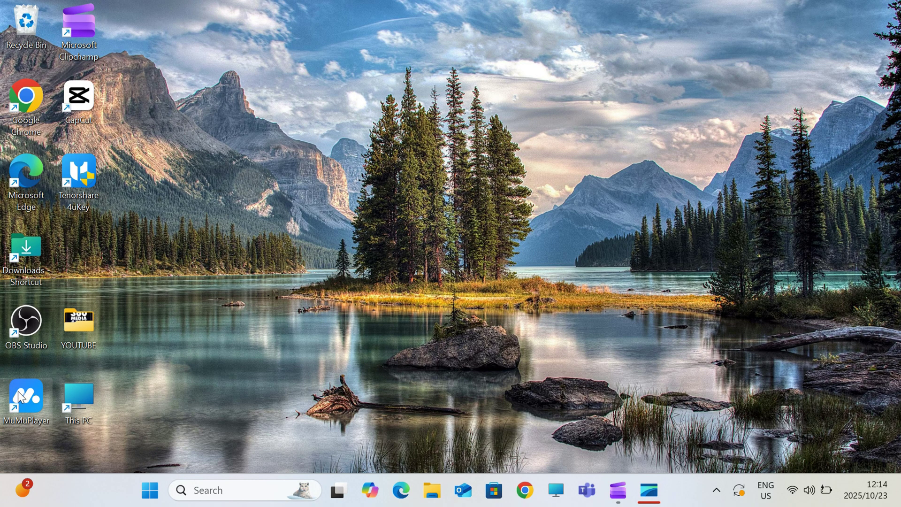
# Switch to MuMuPlayer and open the device settings of the Android Device
pyautogui.doubleClick(19, 393)
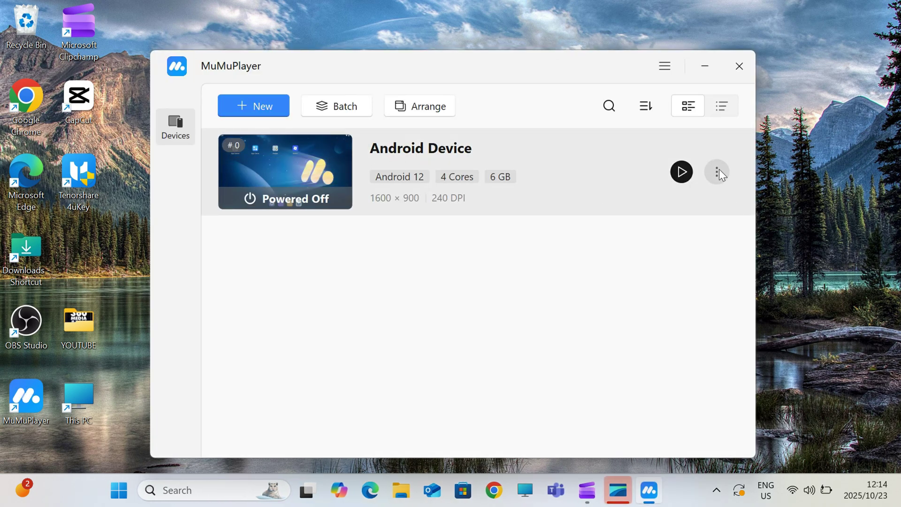
pyautogui.click(717, 171)
pyautogui.click(778, 198)
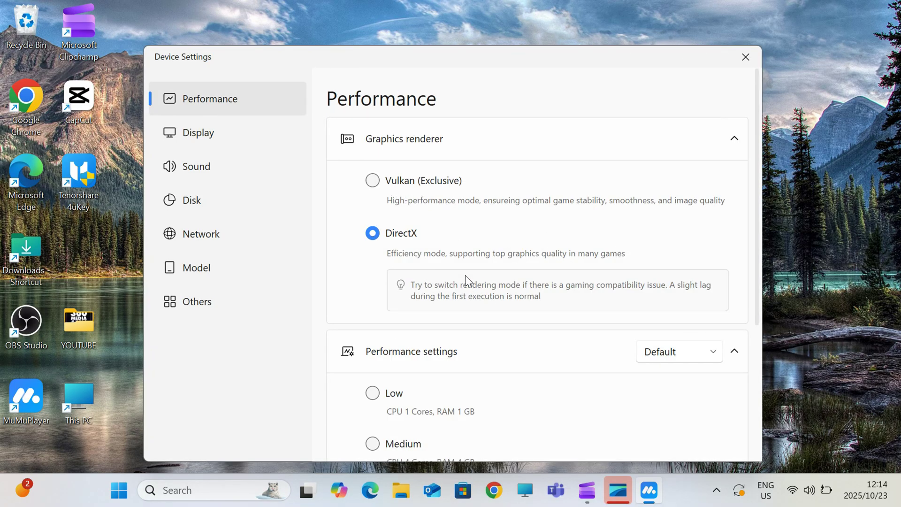
# Review the device's graphics renderer, performance level and GPU memory usage options
pyautogui.scroll(-3, 581, 268)
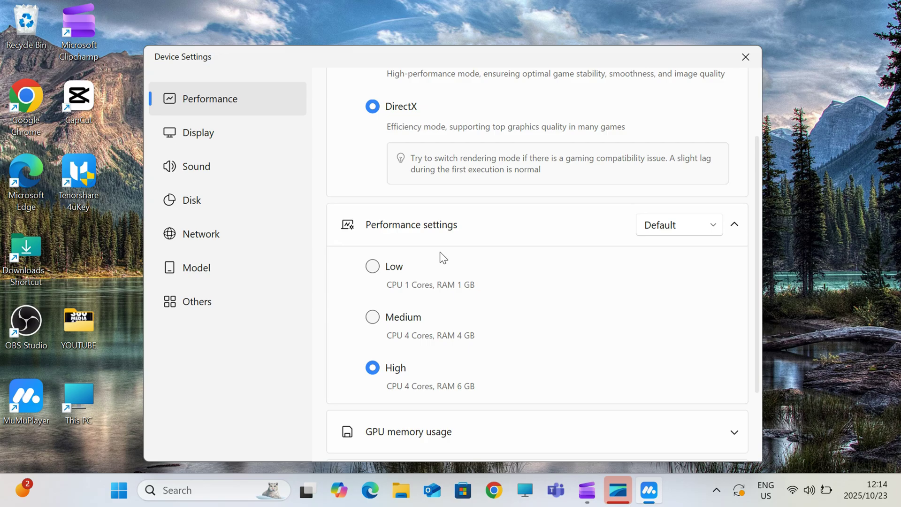
pyautogui.scroll(-3, 562, 230)
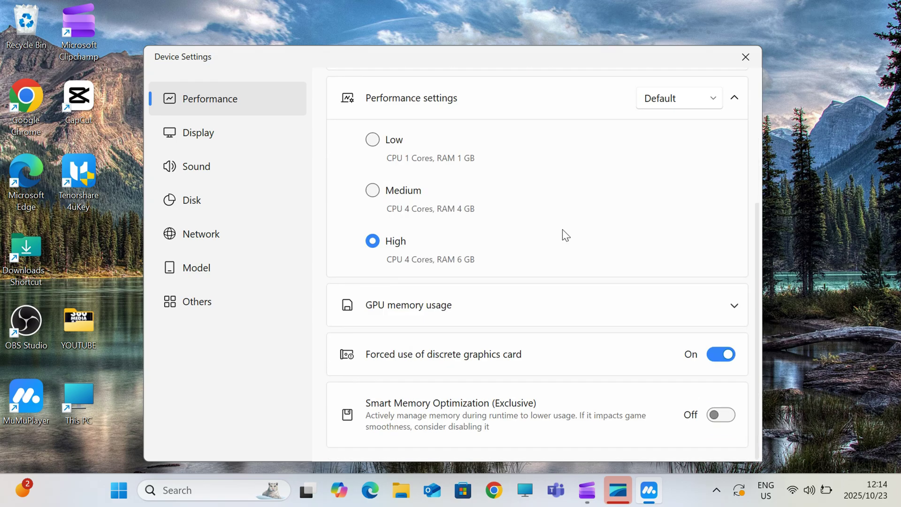
pyautogui.click(733, 308)
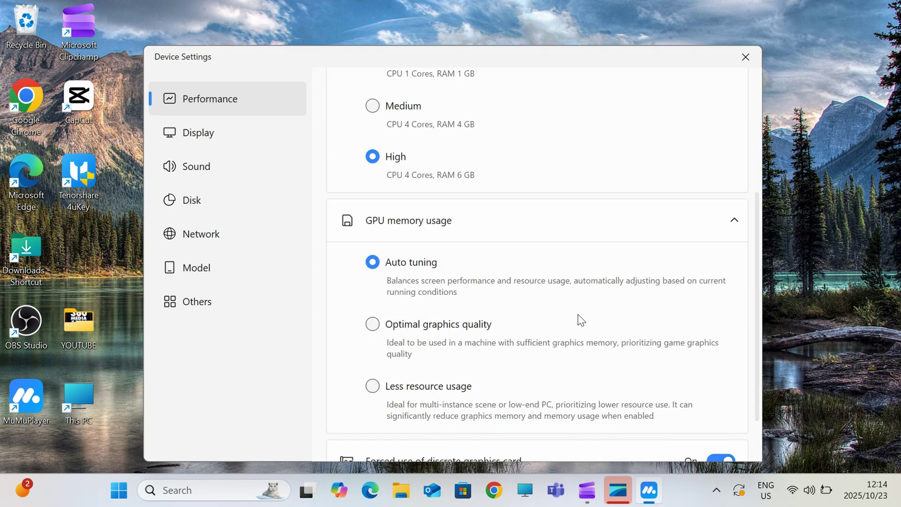
pyautogui.scroll(-3, 555, 298)
# Review the display settings for resolution, FPS, screen style and window position and size
pyautogui.click(210, 136)
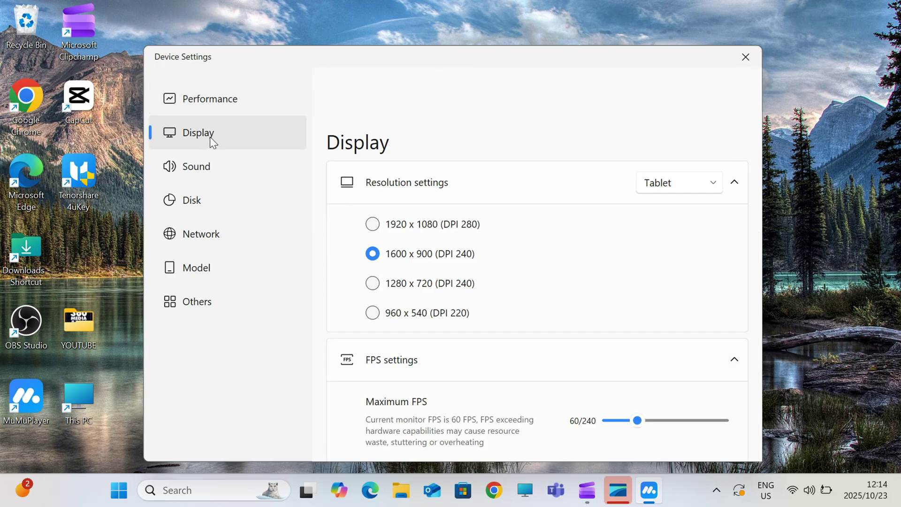
pyautogui.click(693, 143)
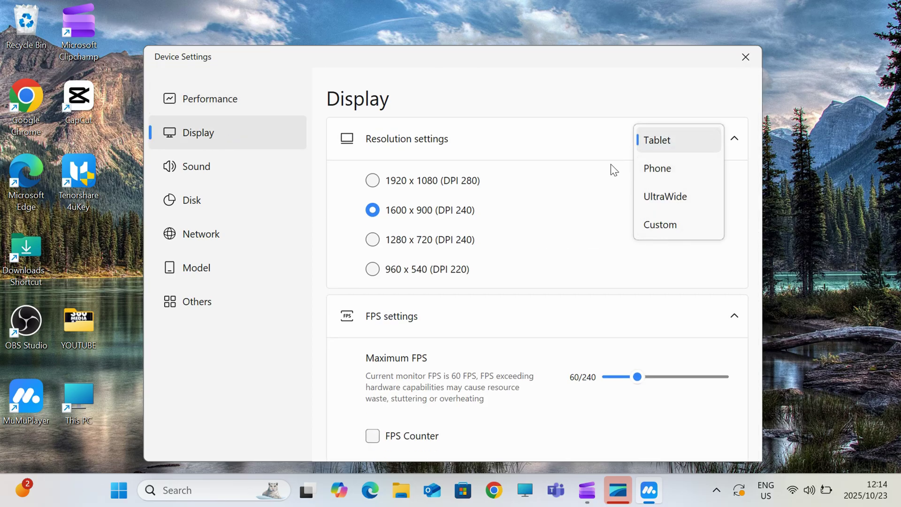
pyautogui.click(615, 248)
pyautogui.scroll(-3, 564, 257)
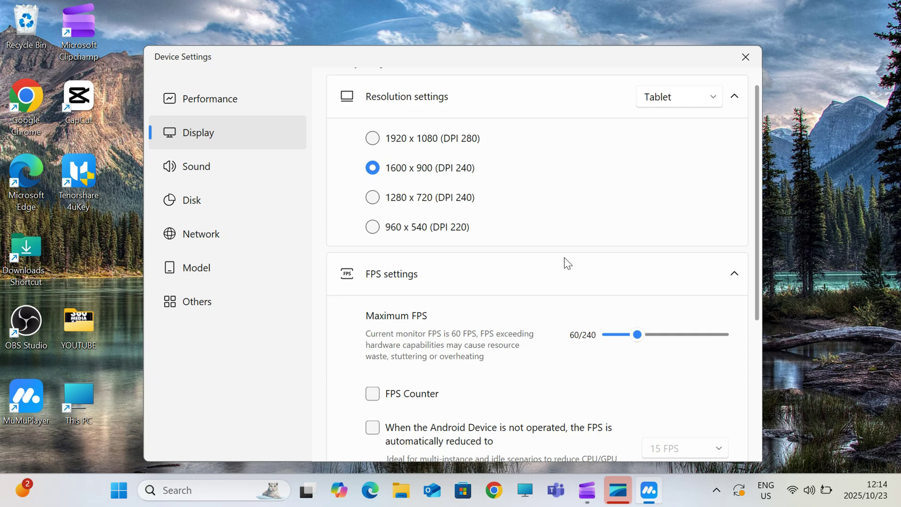
pyautogui.scroll(-2, 373, 312)
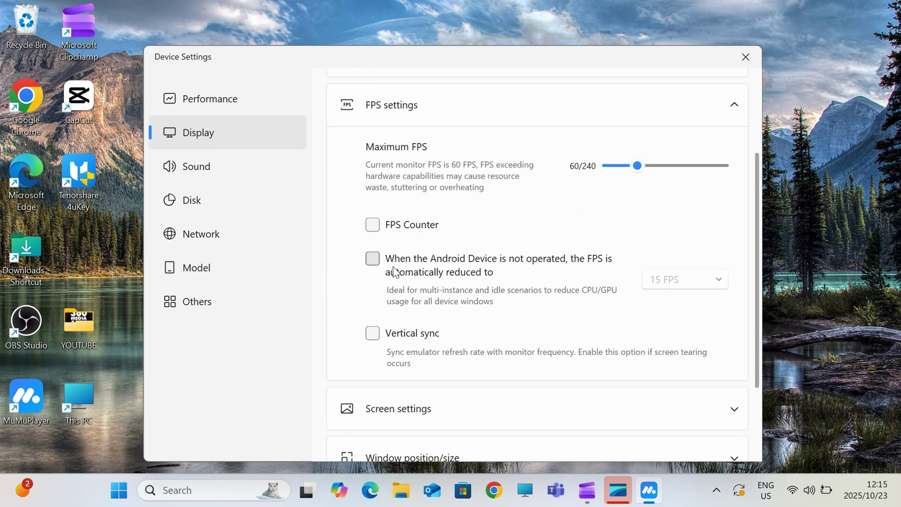
pyautogui.scroll(-2, 406, 321)
pyautogui.click(730, 324)
pyautogui.scroll(-3, 609, 326)
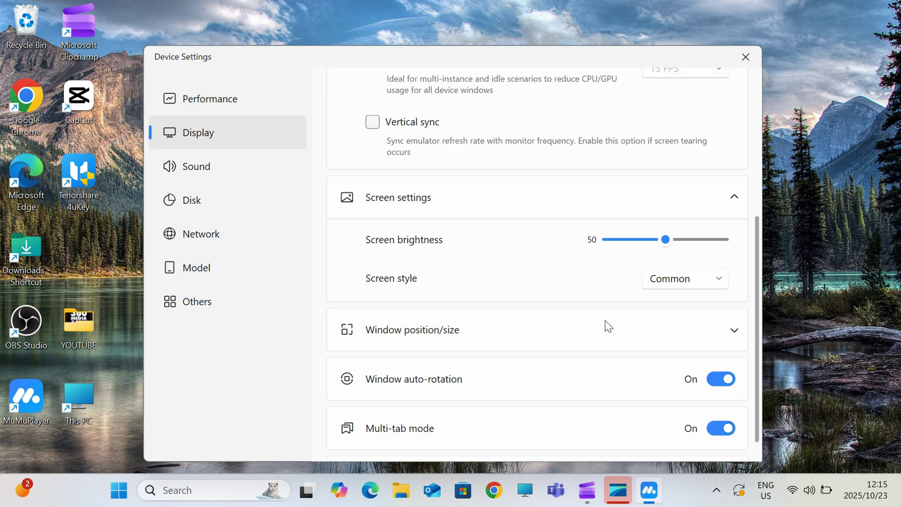
pyautogui.click(727, 327)
pyautogui.scroll(-2, 654, 330)
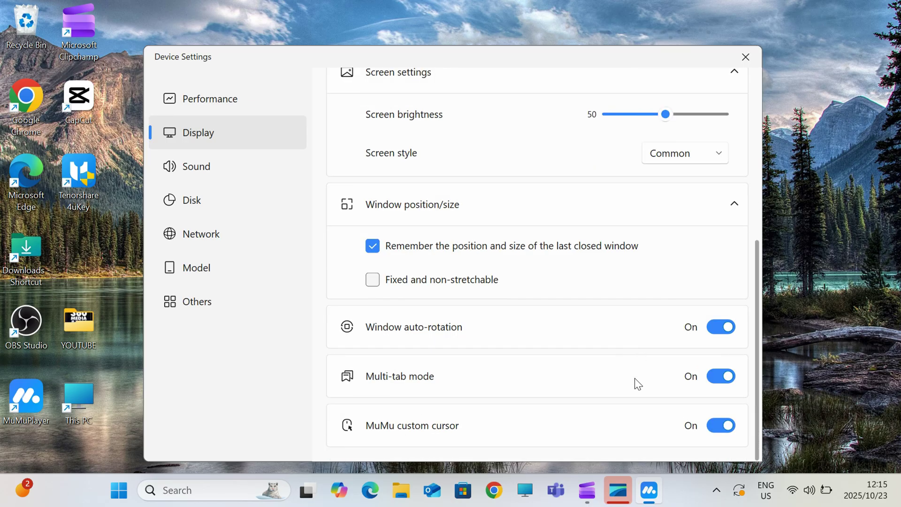
# Check the device's sound, disk sharing and network bridge settings
pyautogui.click(185, 162)
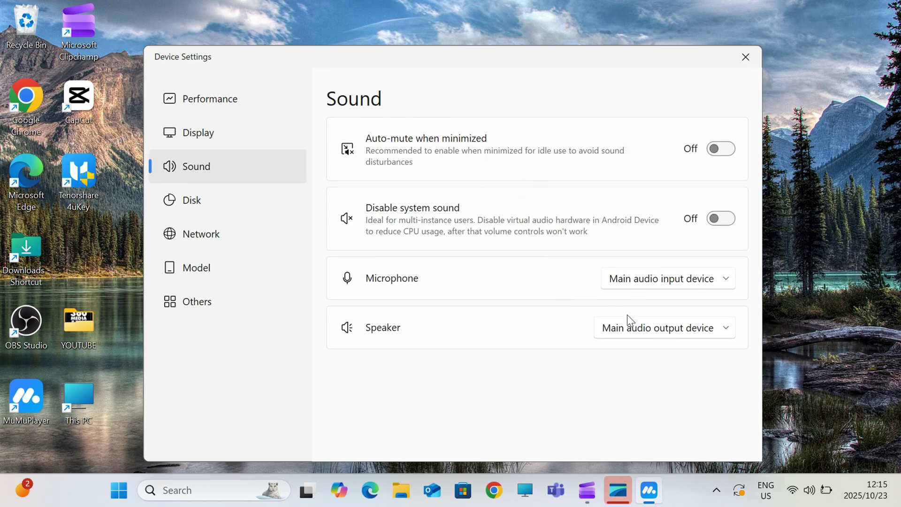
pyautogui.click(210, 214)
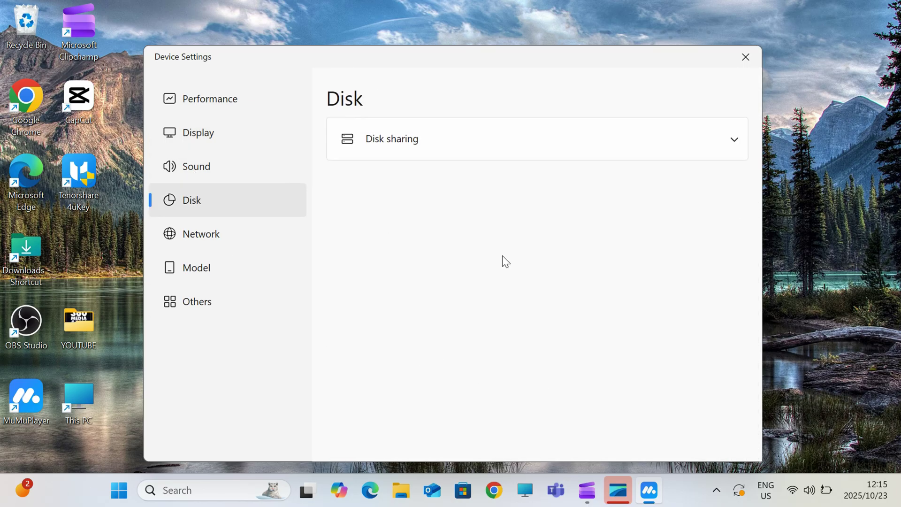
pyautogui.click(723, 140)
pyautogui.click(289, 241)
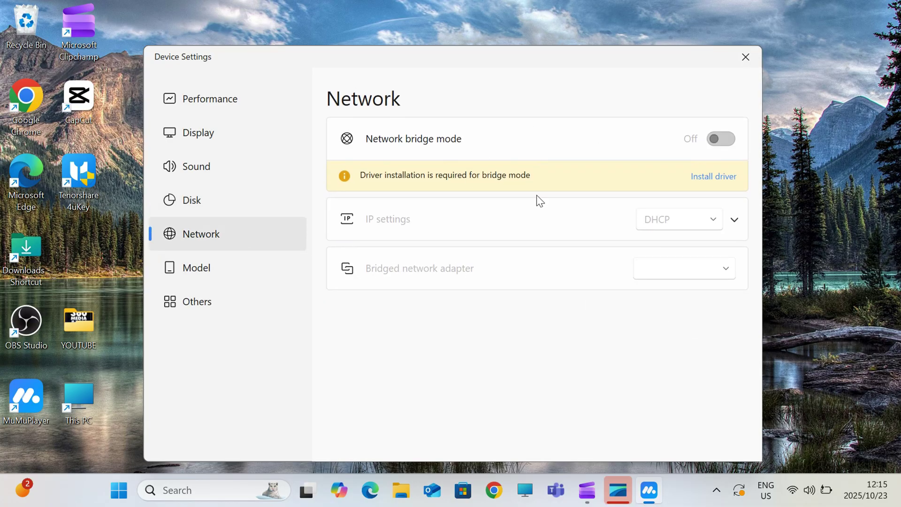
# Review the device model settings, including the available brands, Samsung models and GPU model presets
pyautogui.click(200, 267)
pyautogui.click(708, 142)
pyautogui.click(709, 142)
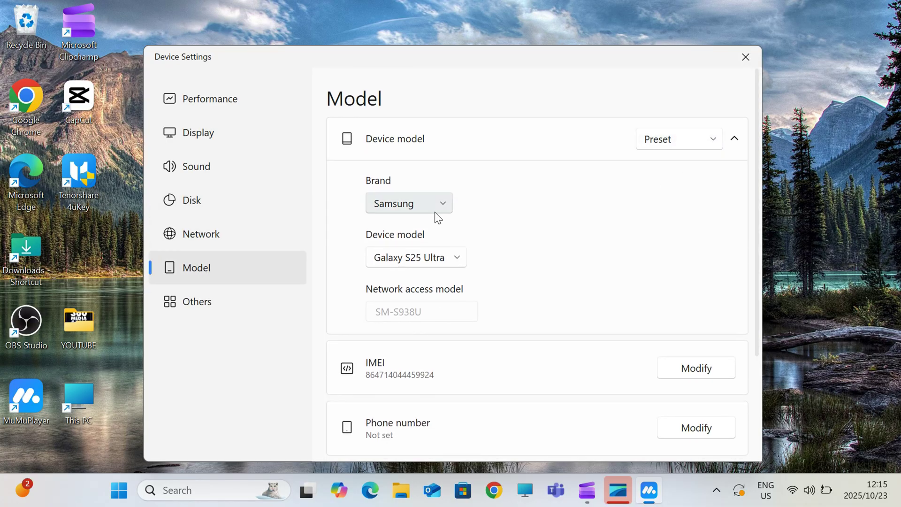
pyautogui.click(444, 209)
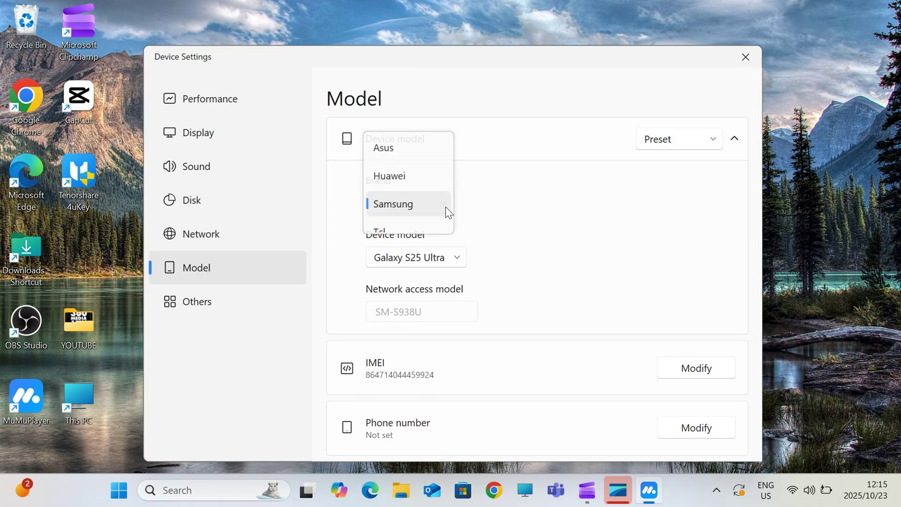
pyautogui.click(656, 219)
pyautogui.click(455, 257)
pyautogui.scroll(-3, 448, 334)
pyautogui.scroll(-5, 446, 329)
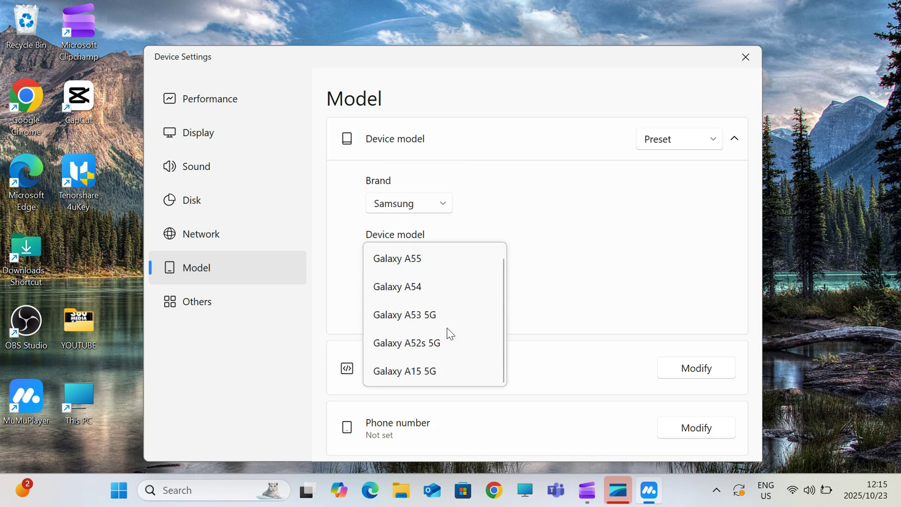
pyautogui.scroll(10, 482, 322)
pyautogui.click(660, 235)
pyautogui.scroll(-3, 570, 314)
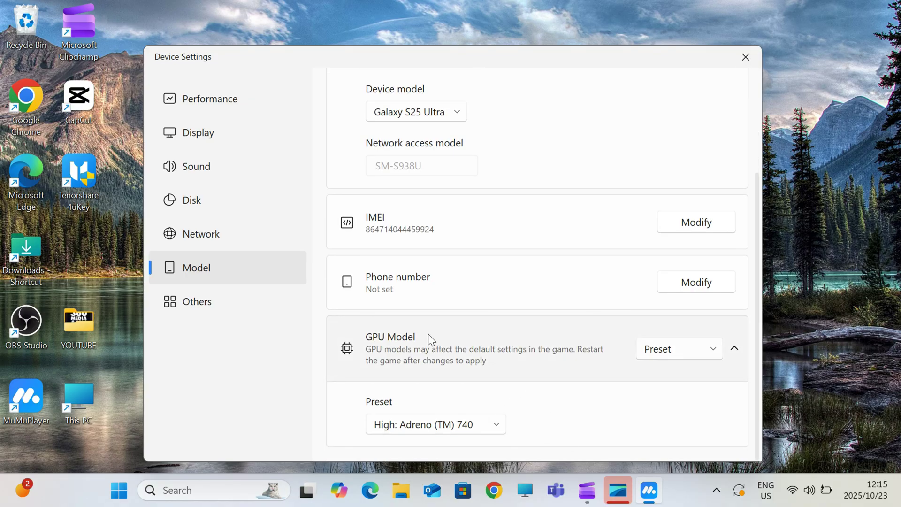
pyautogui.click(493, 425)
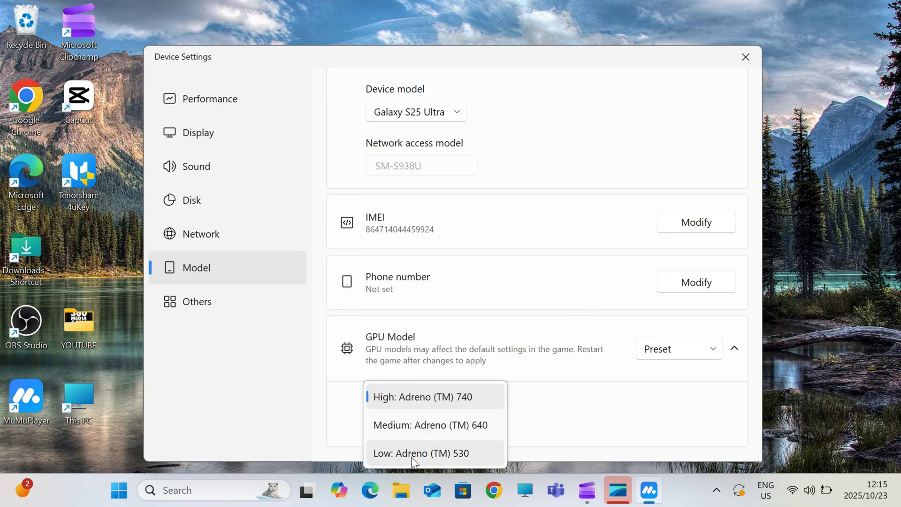
pyautogui.click(615, 432)
# Check the remaining miscellaneous device options, such as root and APK association, and close the device settings
pyautogui.click(195, 302)
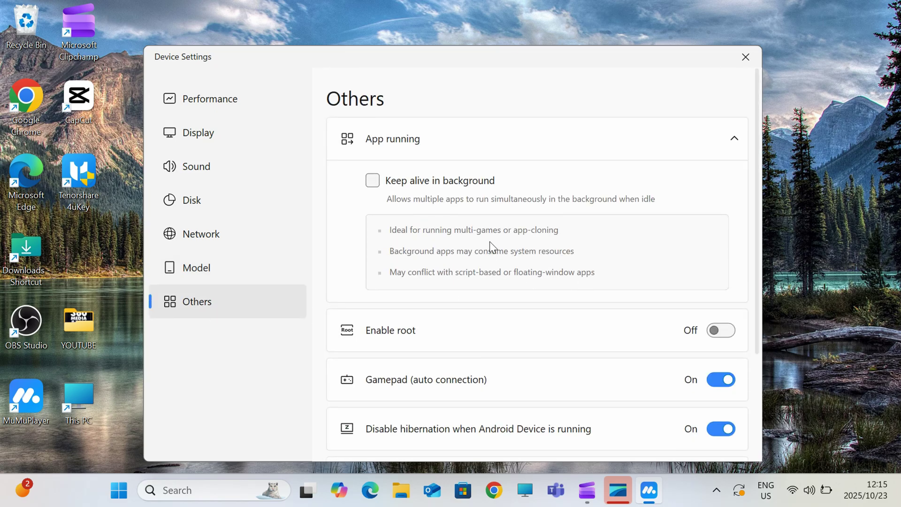
pyautogui.scroll(-3, 502, 354)
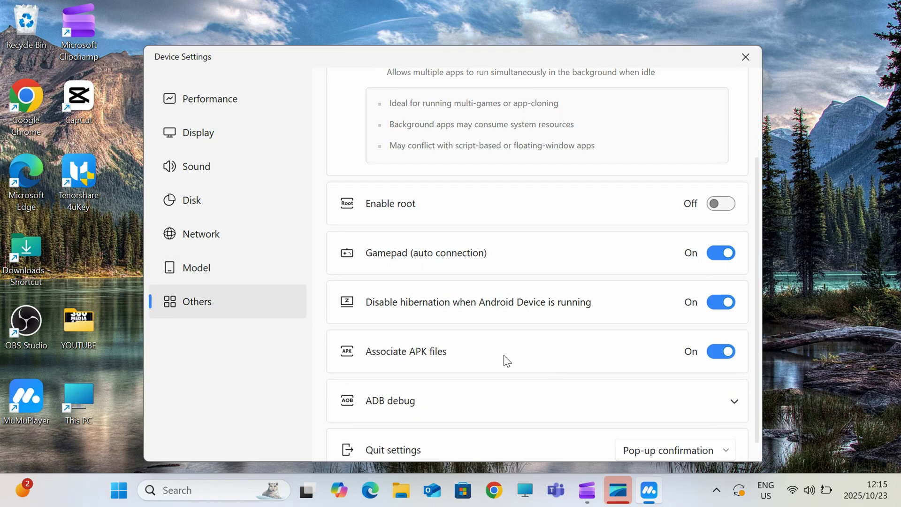
pyautogui.click(212, 109)
pyautogui.click(746, 57)
# Open the Android device's home screen and uninstall the existing Roblox app
pyautogui.click(682, 172)
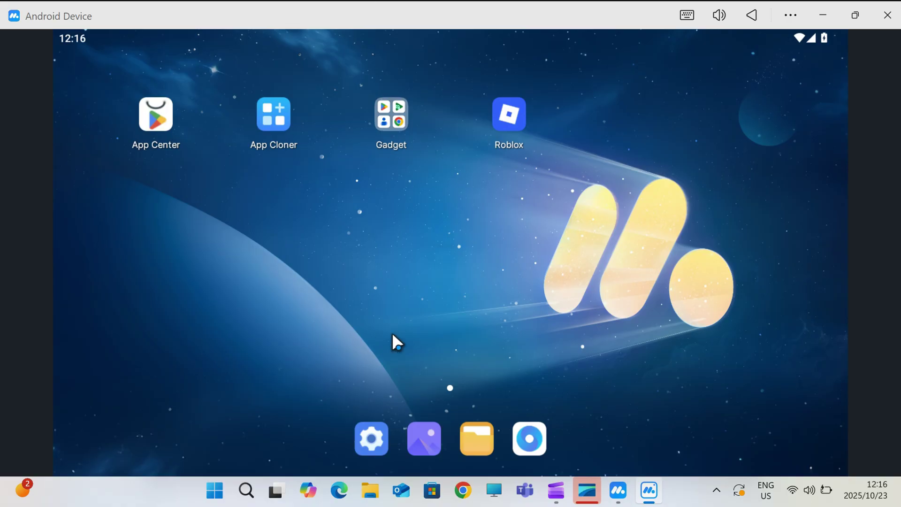
pyautogui.rightClick(511, 119)
pyautogui.click(599, 257)
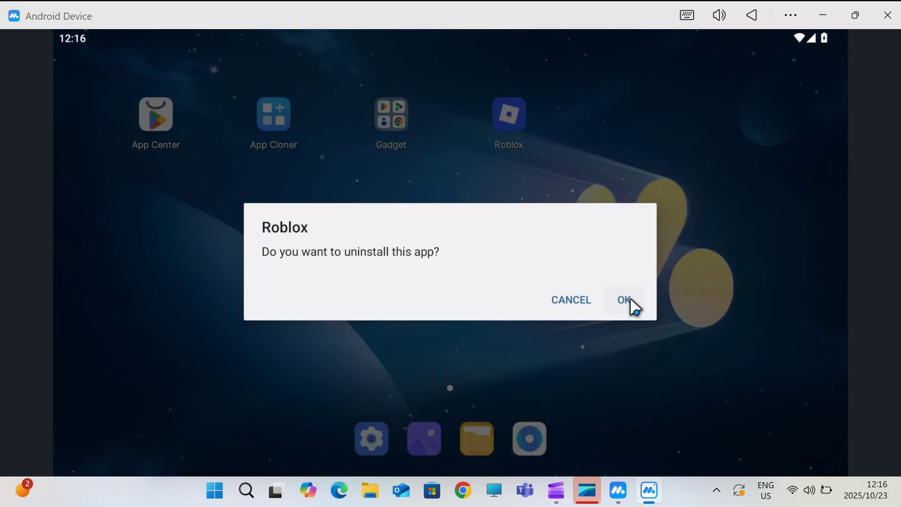
pyautogui.click(630, 300)
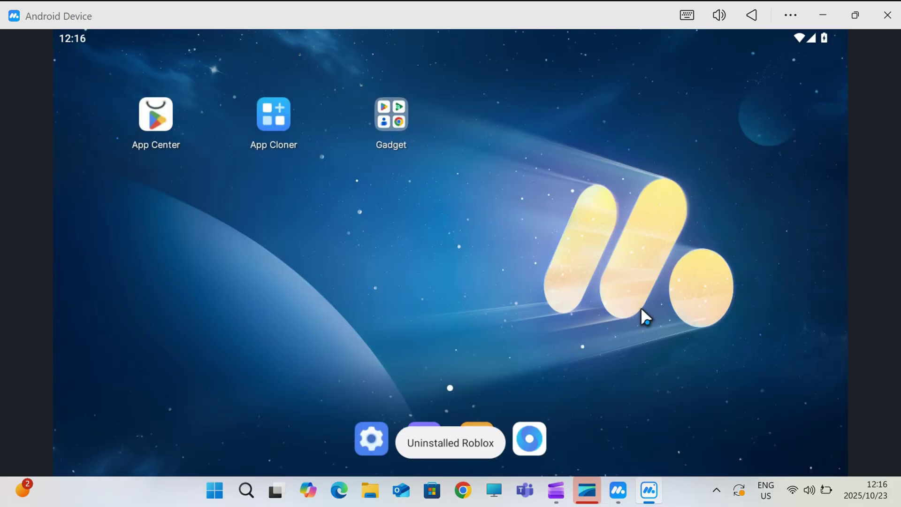
pyautogui.click(393, 123)
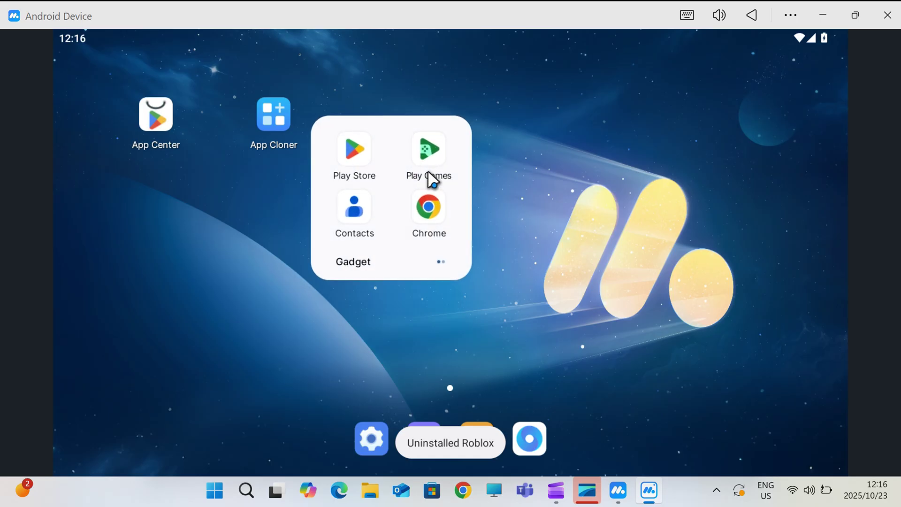
pyautogui.click(429, 208)
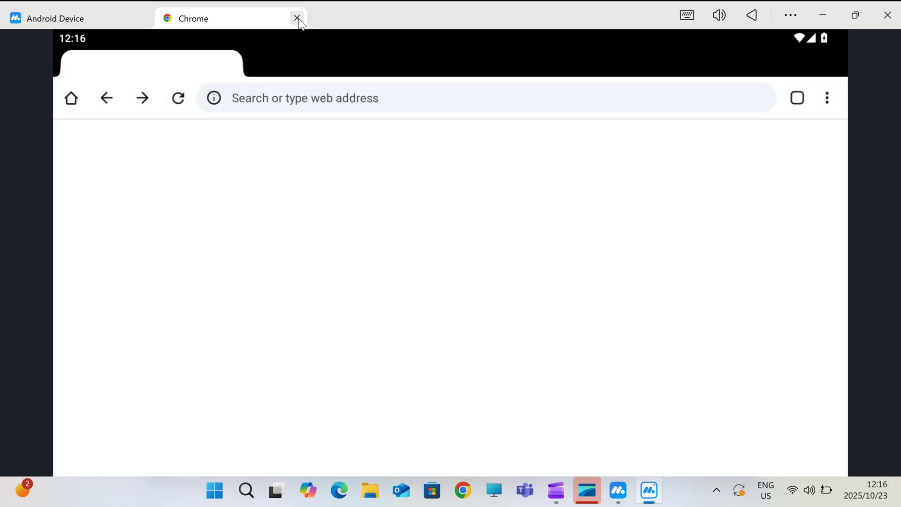
pyautogui.click(297, 18)
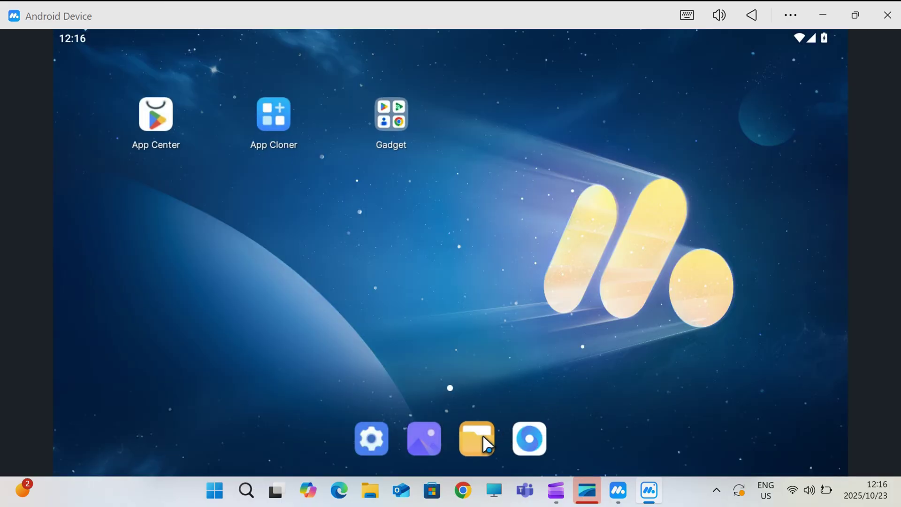
# Install the Delta APK from the Download folder of the MuMu Shared Folder, and close the file manager
pyautogui.click(482, 434)
pyautogui.click(239, 226)
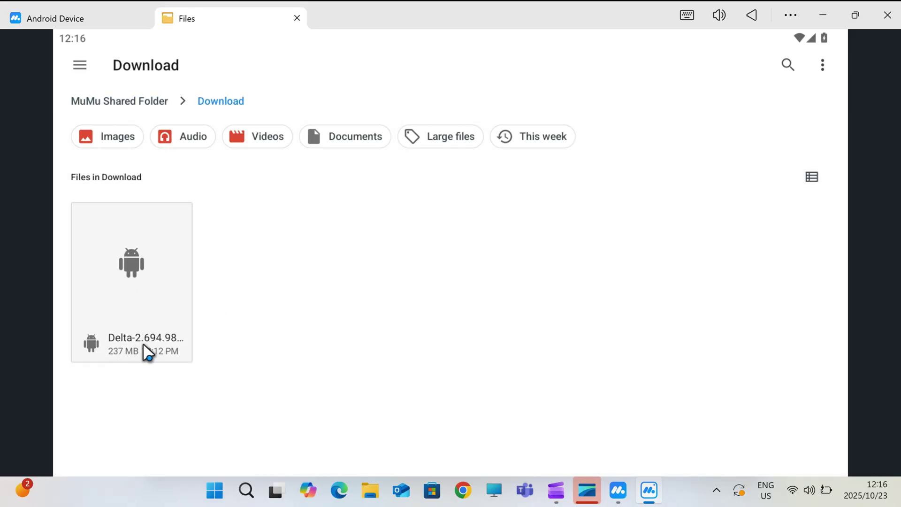
pyautogui.click(145, 290)
pyautogui.click(622, 308)
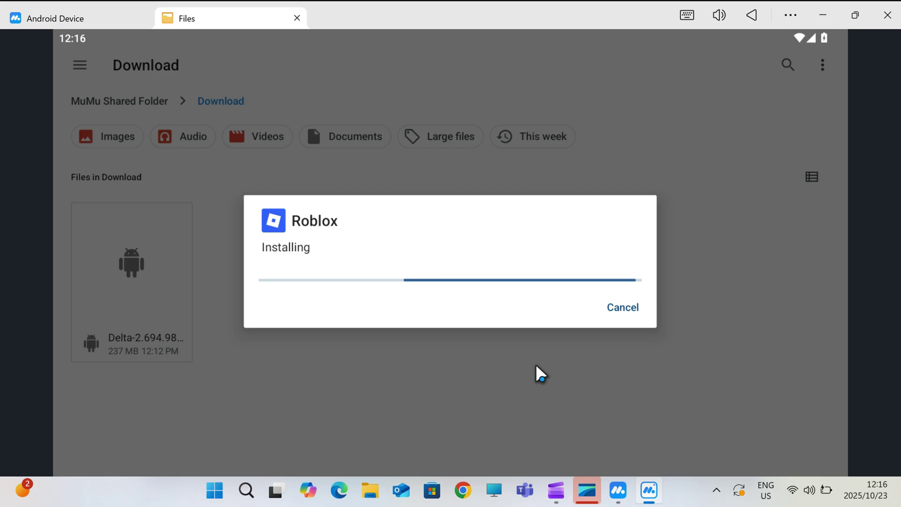
pyautogui.click(569, 305)
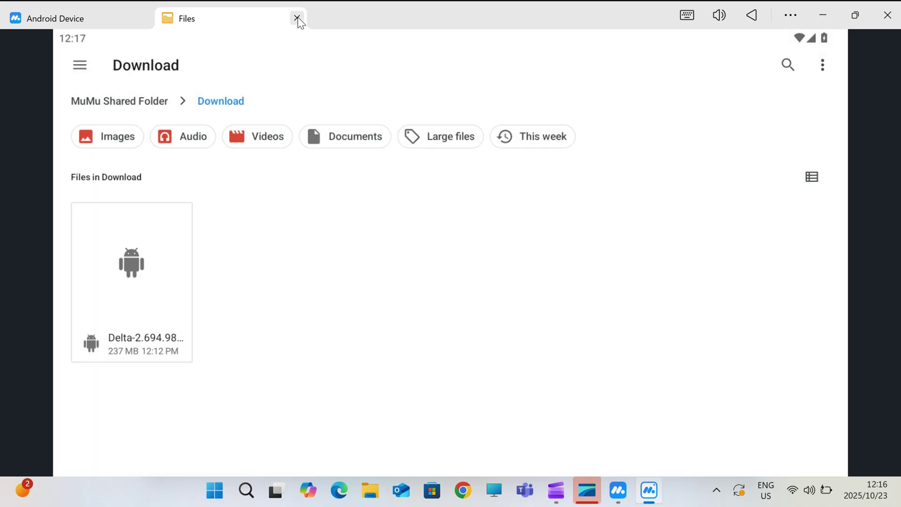
pyautogui.click(297, 18)
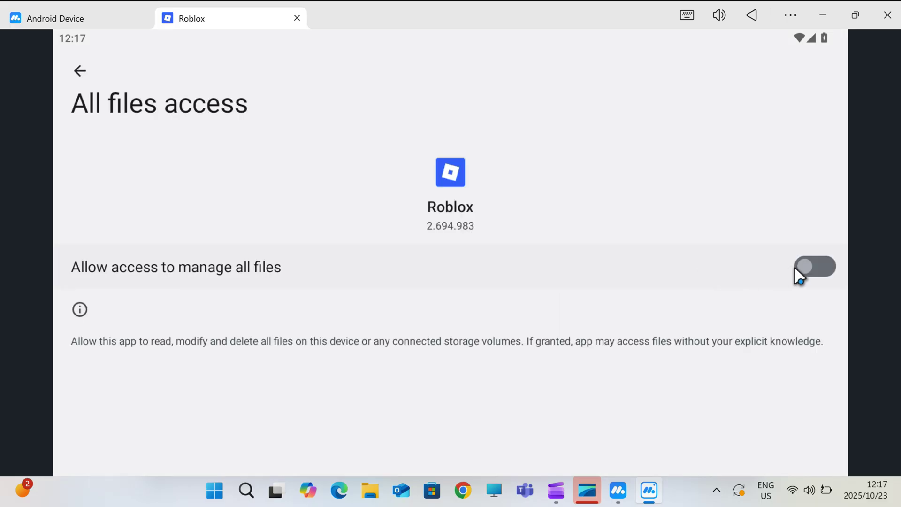
# Allow the Roblox app to manage all files and start signing in to the existing account
pyautogui.click(797, 268)
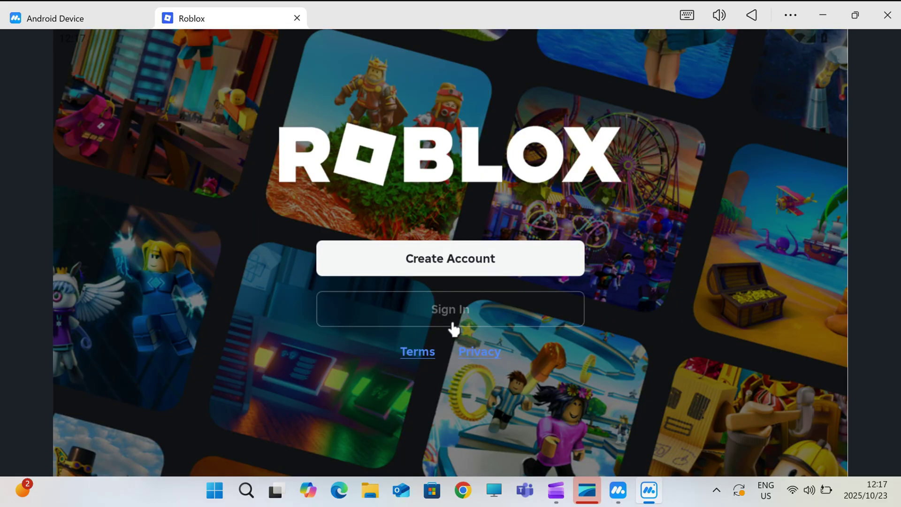
pyautogui.click(452, 311)
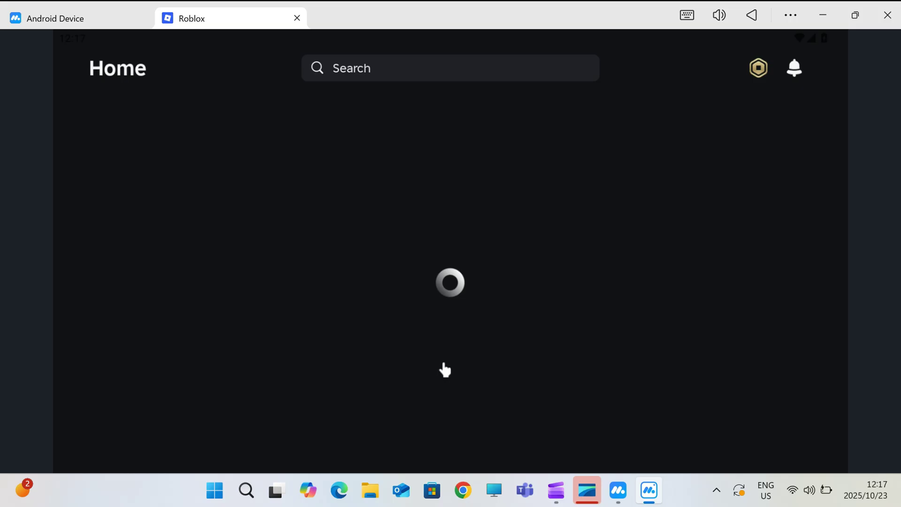
# Browse the Roblox home page, choose a game and launch it
pyautogui.scroll(-5, 392, 296)
pyautogui.scroll(5, 375, 238)
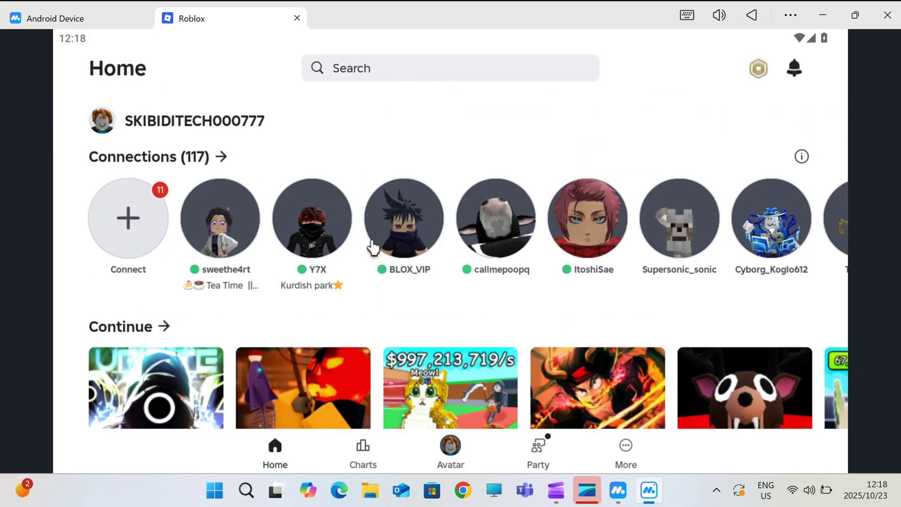
pyautogui.scroll(-4, 375, 238)
pyautogui.click(744, 202)
pyautogui.click(352, 221)
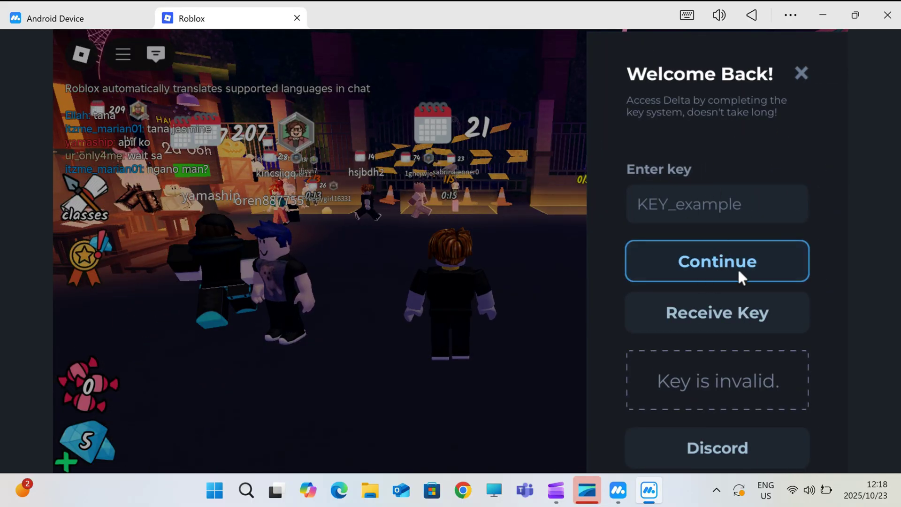
# Request a Delta key, continue through the Delta Android Keysystem page and close the pop-up ad tab
pyautogui.click(724, 317)
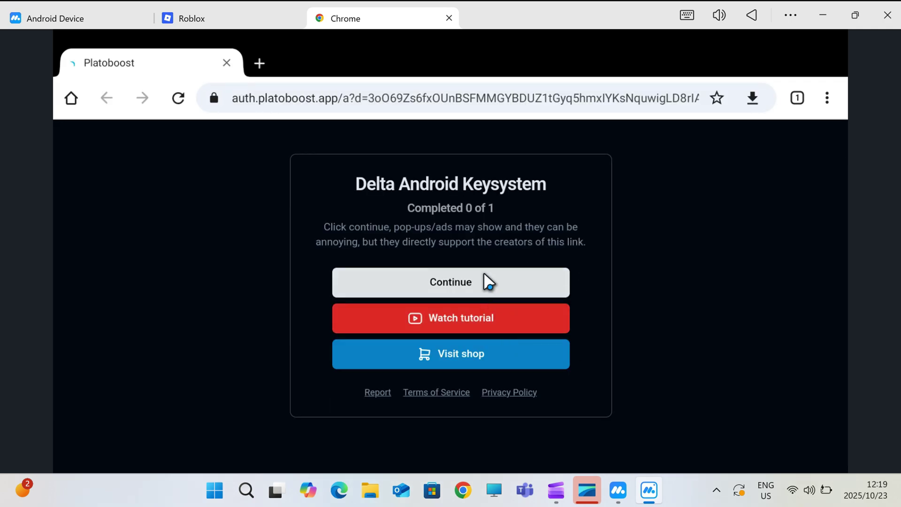
pyautogui.click(482, 281)
pyautogui.click(494, 333)
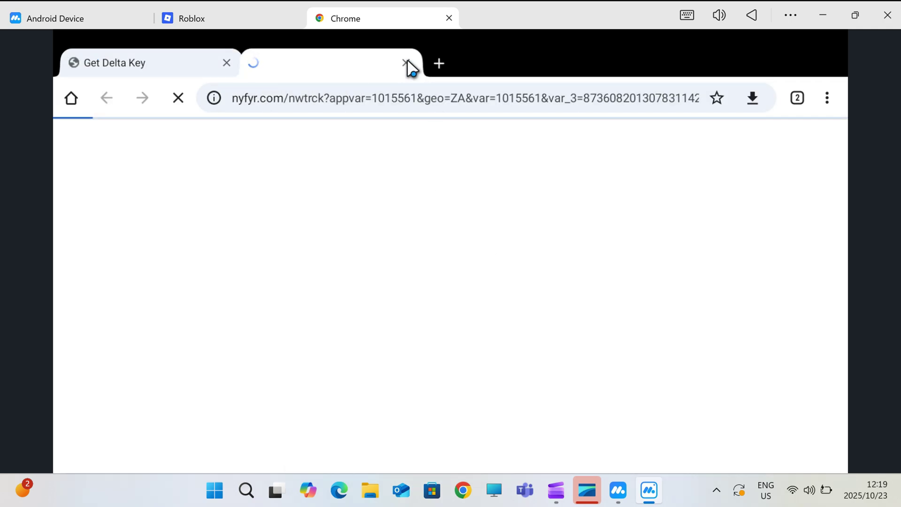
pyautogui.click(412, 66)
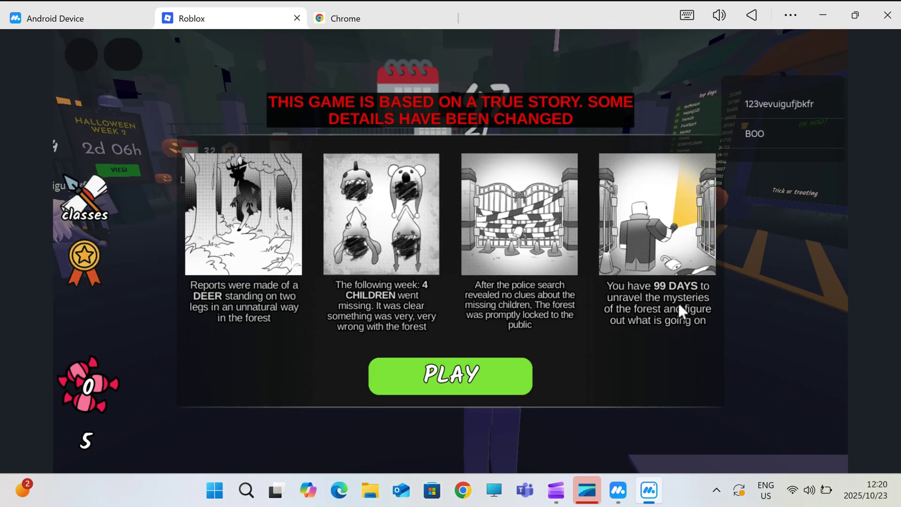
# Dismiss the game's intro, paste the Delta access key into the key field and submit it
pyautogui.click(462, 374)
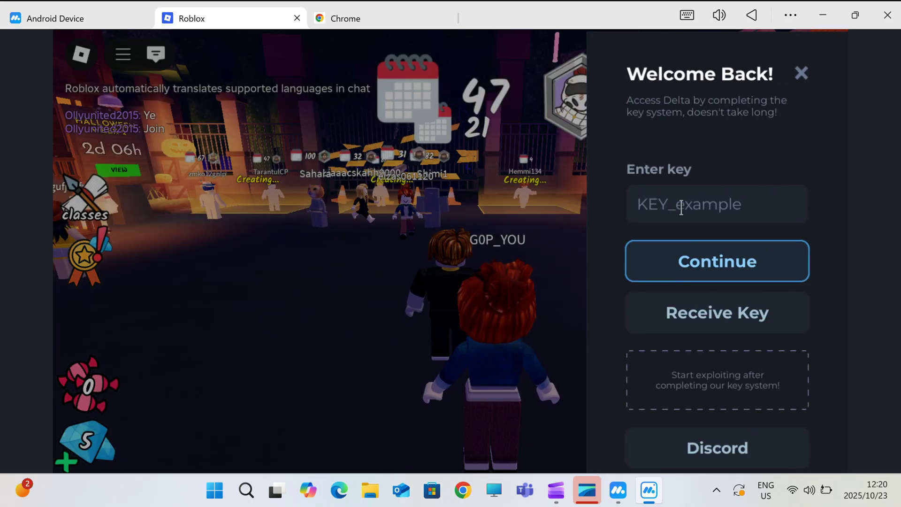
pyautogui.click(680, 203)
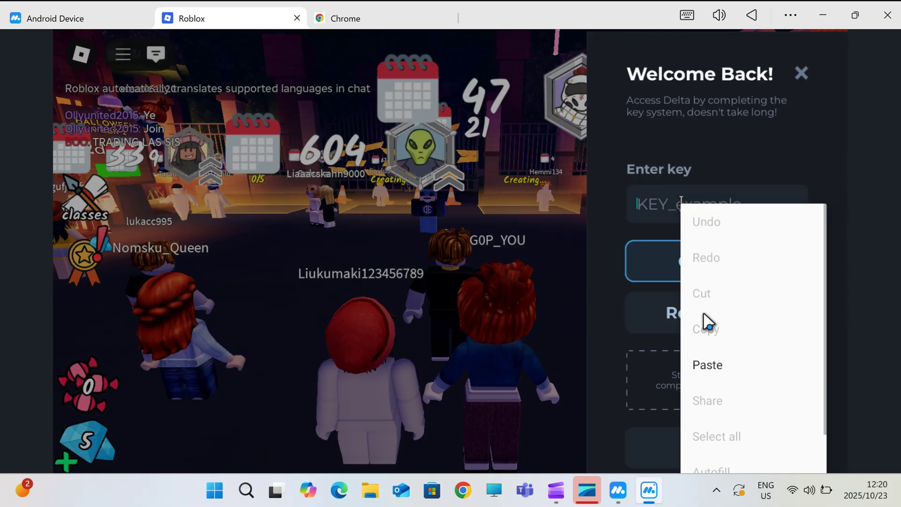
pyautogui.click(711, 367)
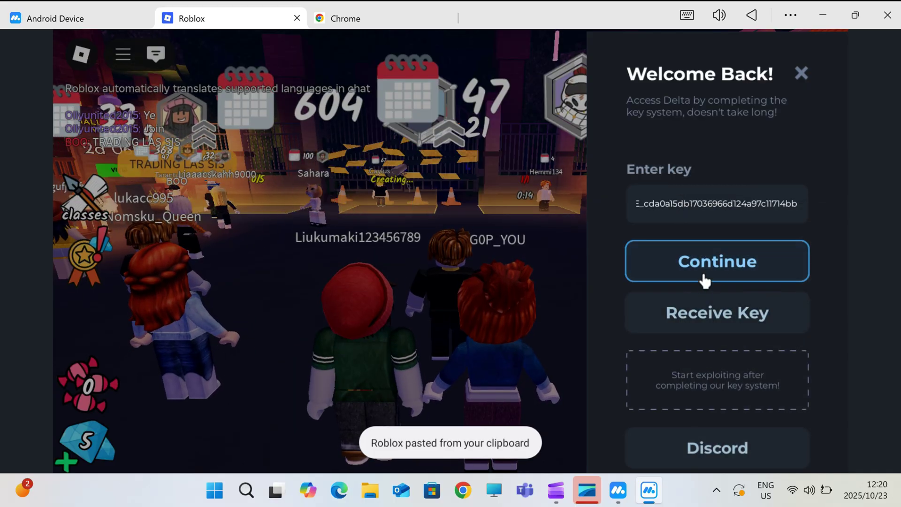
pyautogui.click(727, 271)
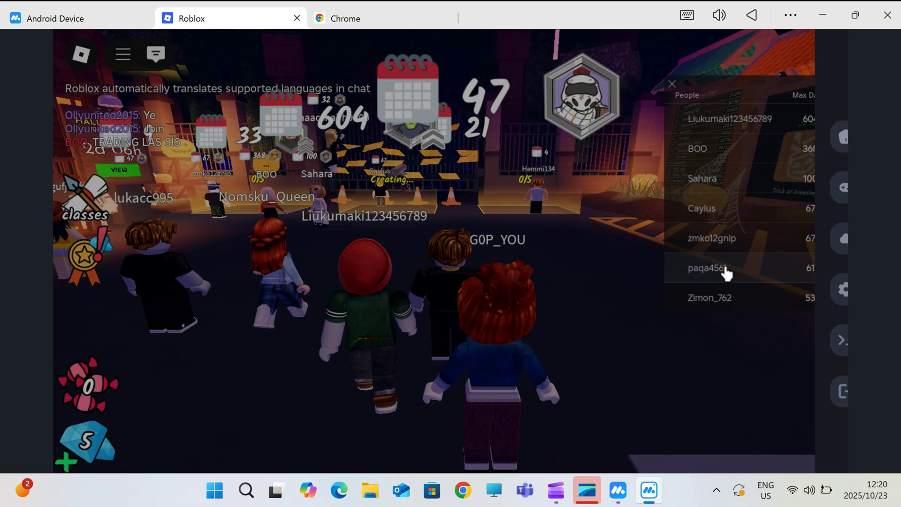
# Look through Delta's sections: the saved scripts, script editor, script cloud, settings and consoles
pyautogui.click(817, 145)
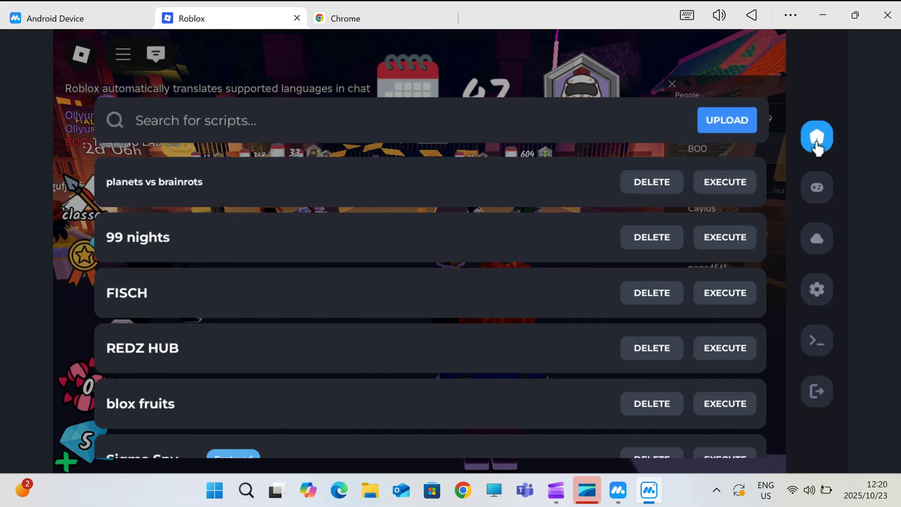
pyautogui.click(817, 205)
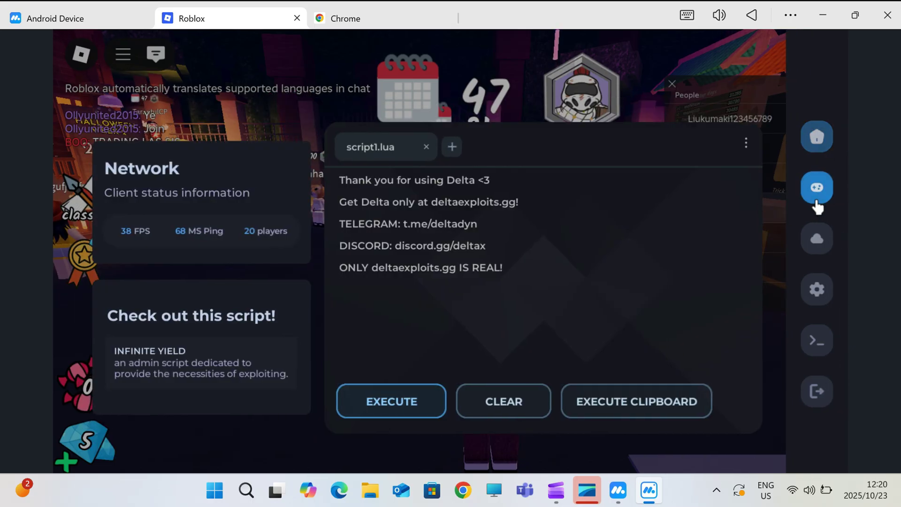
pyautogui.click(817, 240)
pyautogui.click(816, 293)
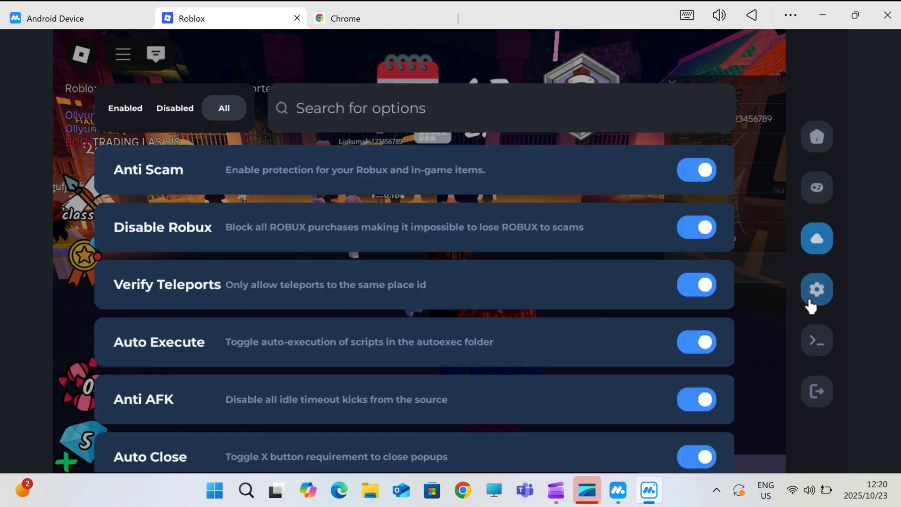
pyautogui.click(812, 345)
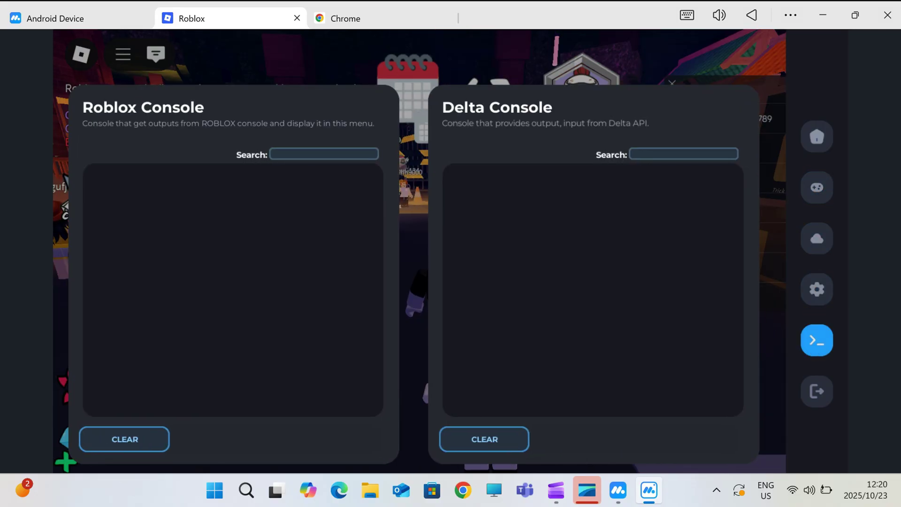
# Examine all of Delta's setting options, from Anti Scam to Icon Color, and return to the script editor
pyautogui.click(817, 291)
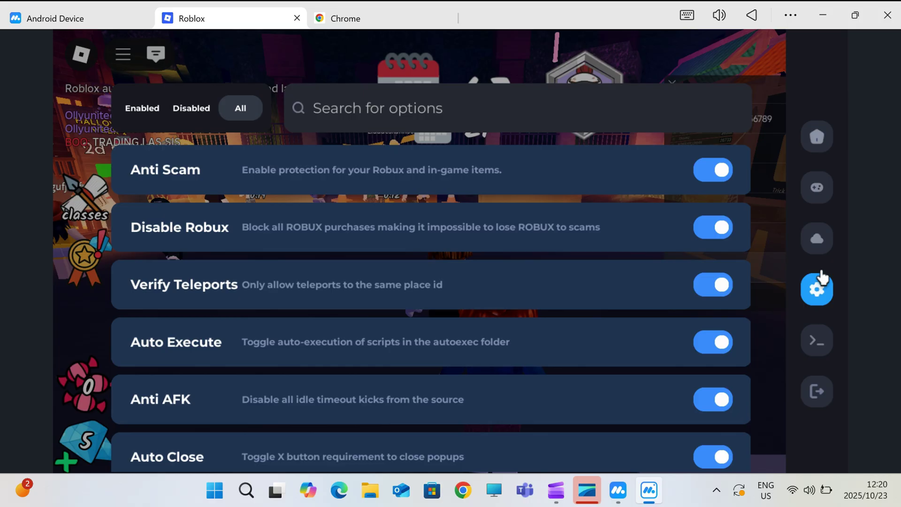
pyautogui.scroll(-8, 586, 252)
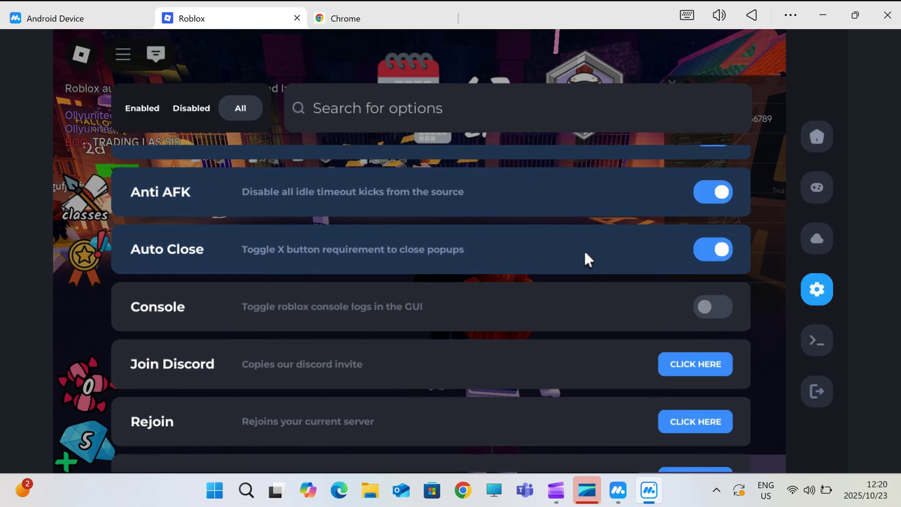
pyautogui.scroll(2, 585, 257)
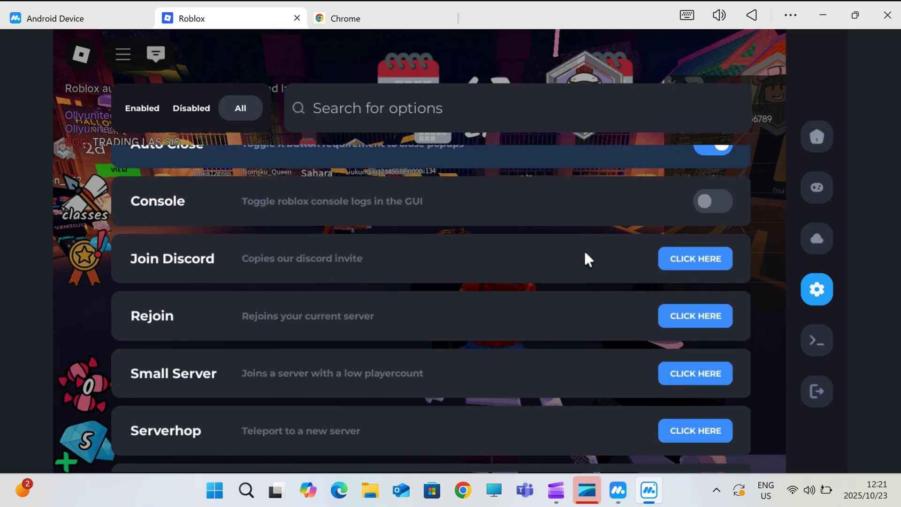
pyautogui.scroll(-2, 585, 257)
pyautogui.scroll(-4, 585, 257)
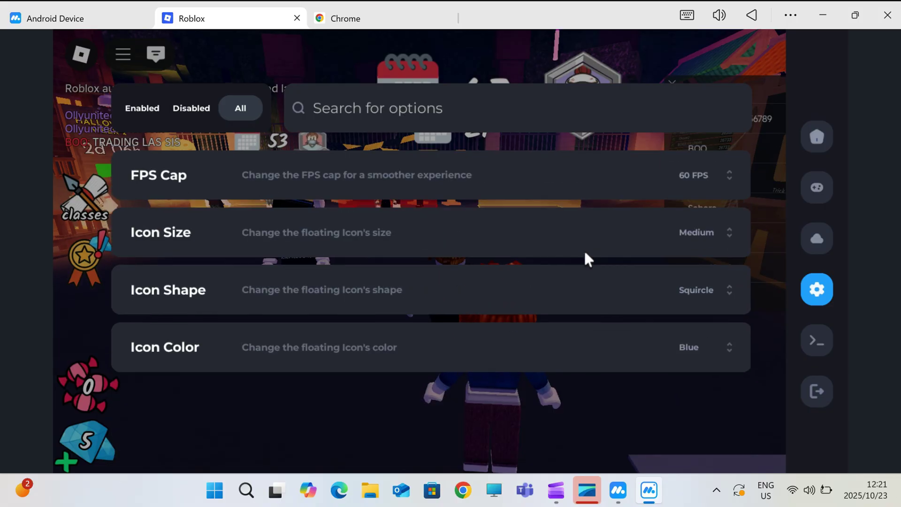
pyautogui.scroll(4, 585, 258)
pyautogui.scroll(7, 588, 259)
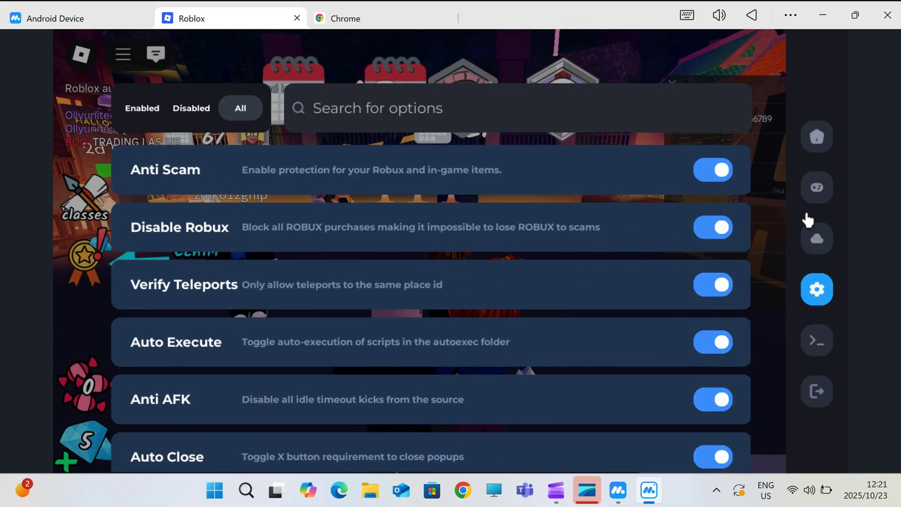
pyautogui.click(816, 240)
pyautogui.click(818, 190)
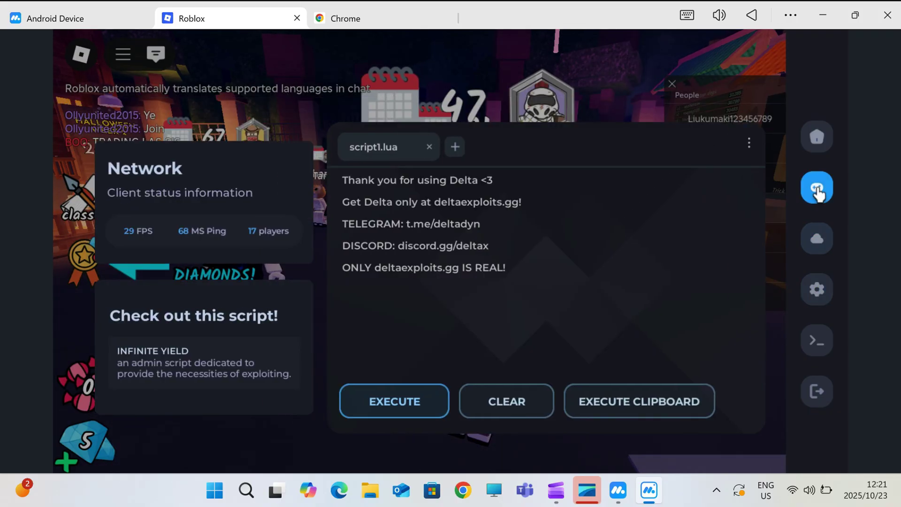